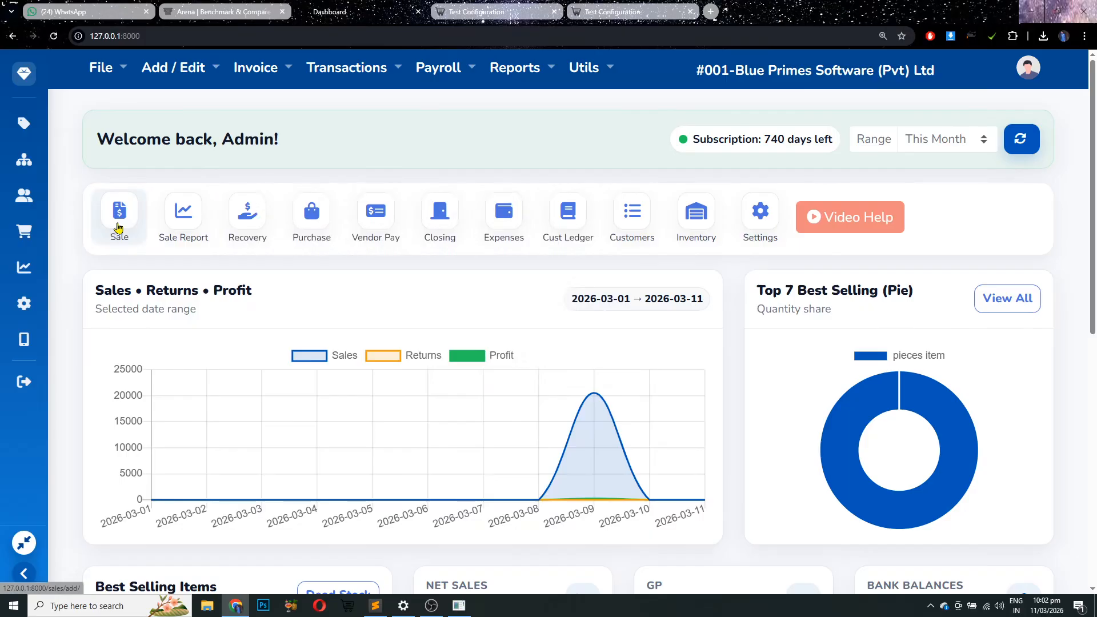
# - Start a new sale entry and choose Cash as the sale type
pyautogui.click(118, 227)
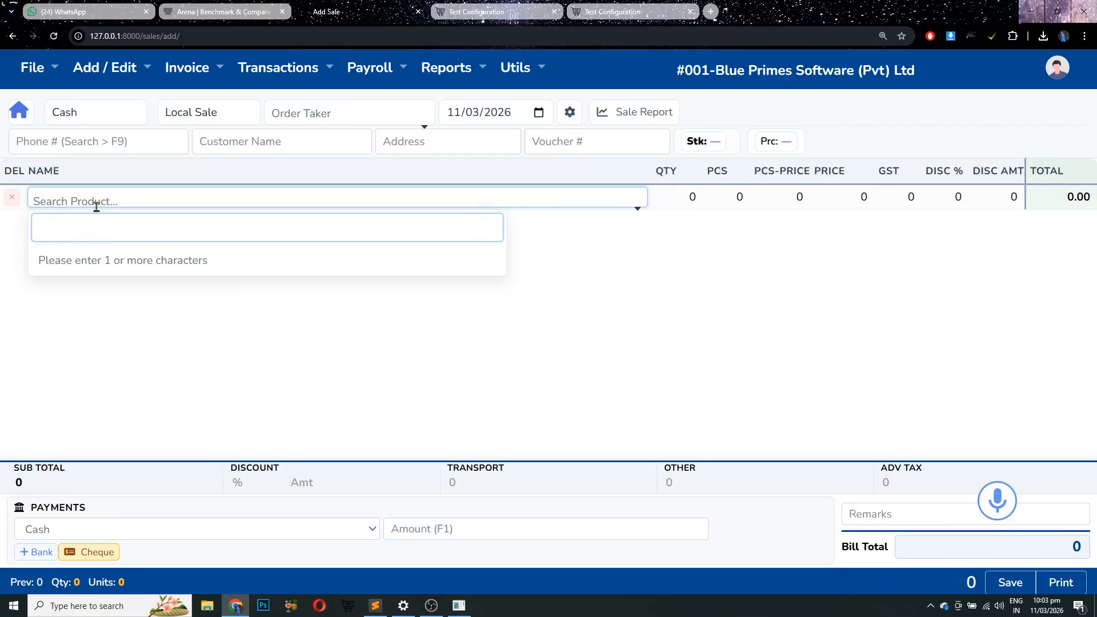
pyautogui.click(80, 118)
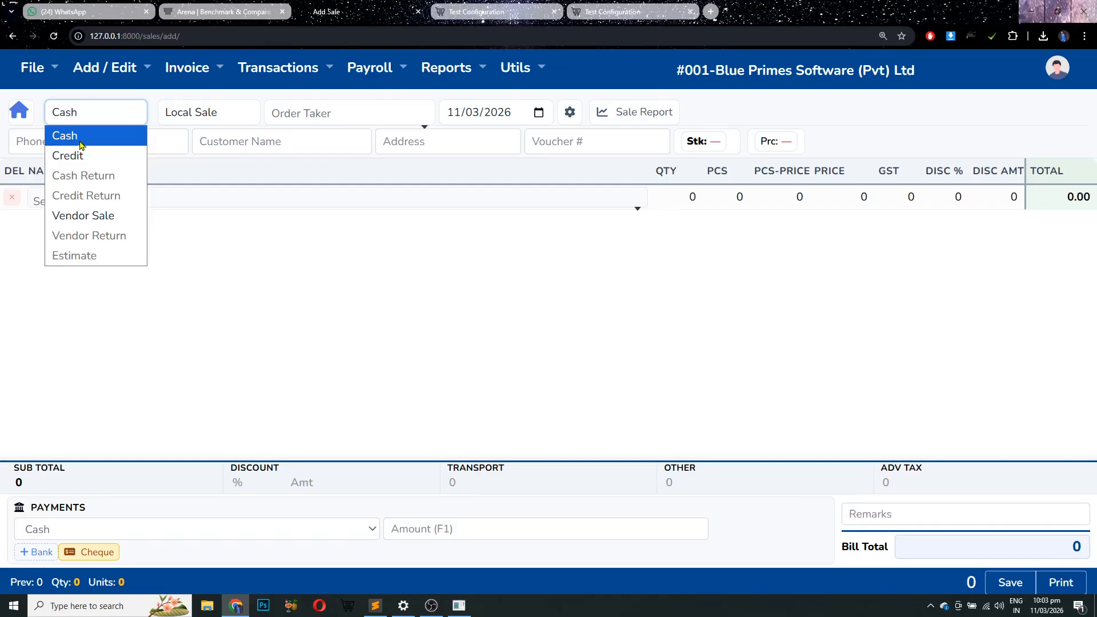
pyautogui.click(80, 136)
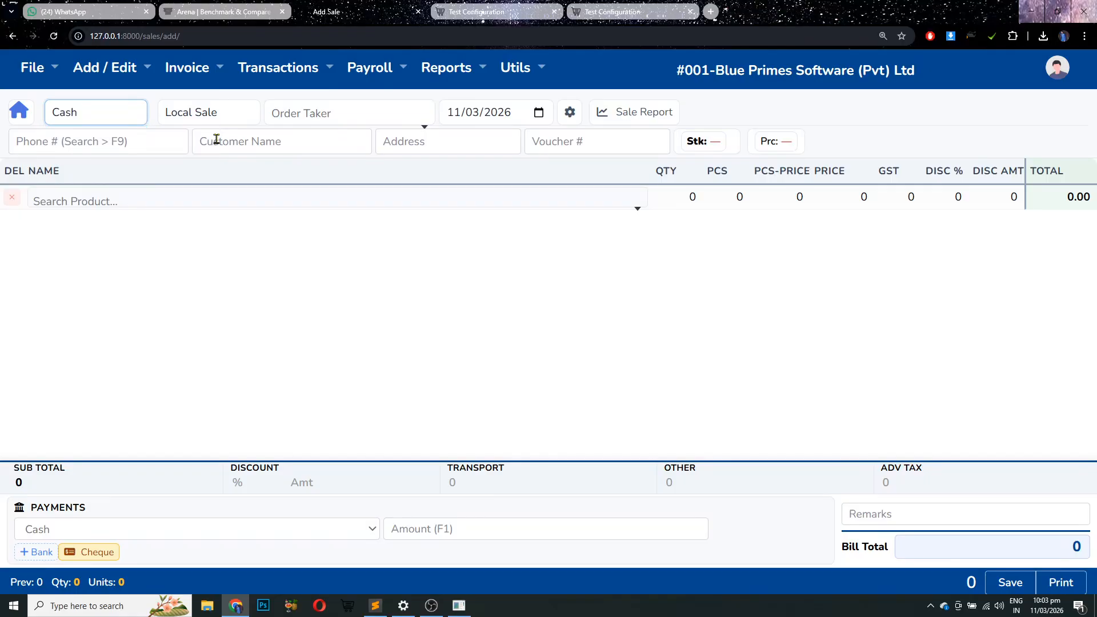
# - Fill in the customer's phone number, name and address from the first saved autofill entry
pyautogui.click(393, 143)
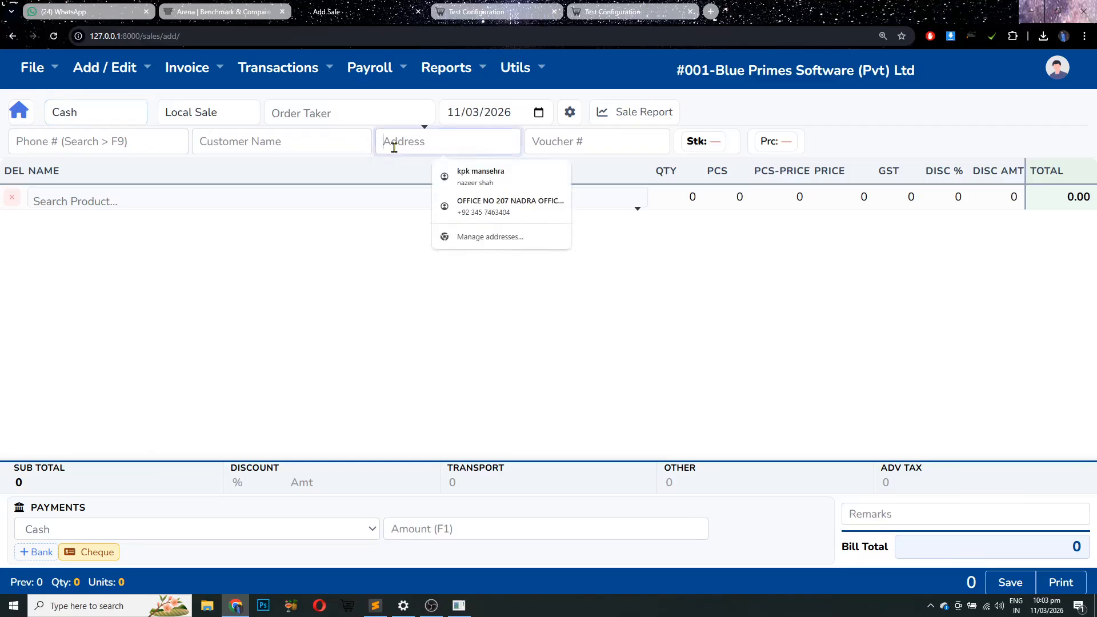
pyautogui.click(266, 149)
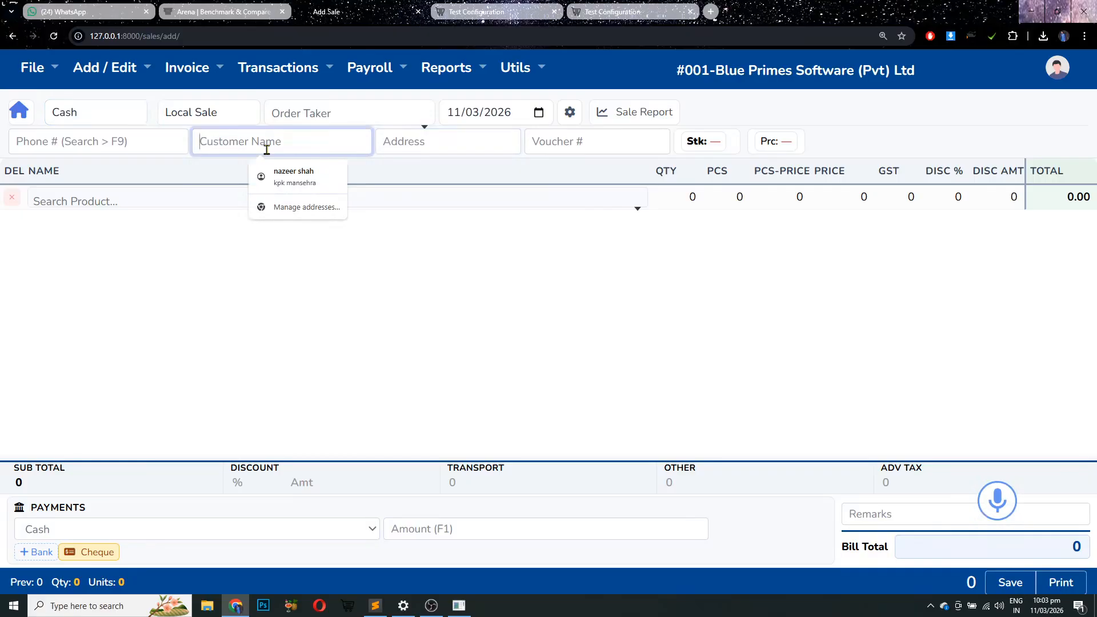
pyautogui.click(108, 136)
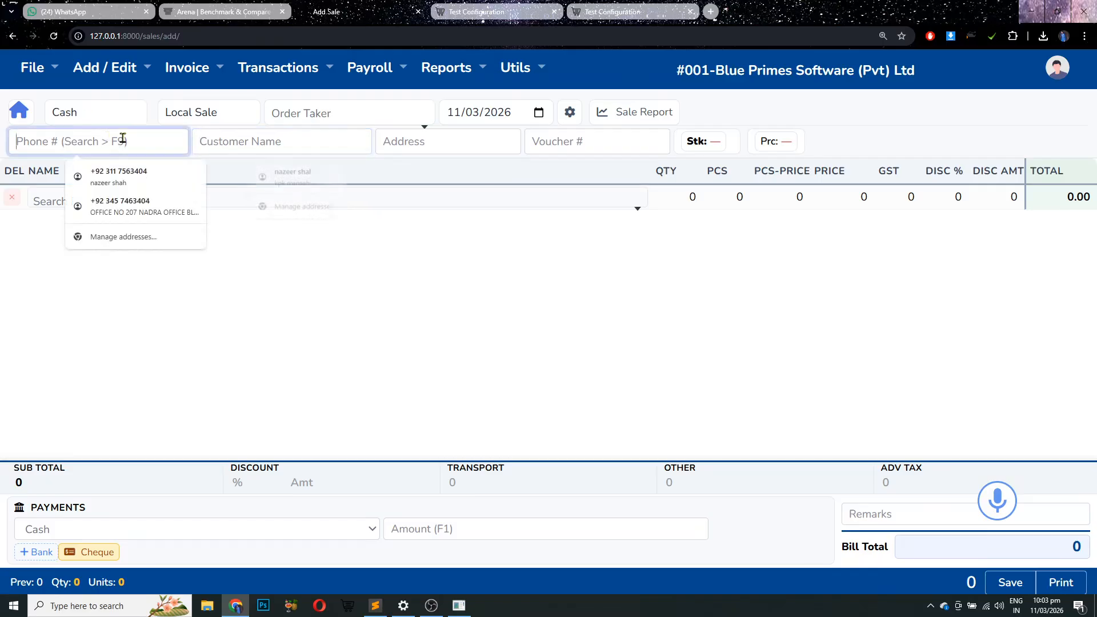
pyautogui.click(123, 171)
# - Add "general item" to the bill with quantity 5, accepting its default pieces, prices, GST and discount values
pyautogui.click(160, 201)
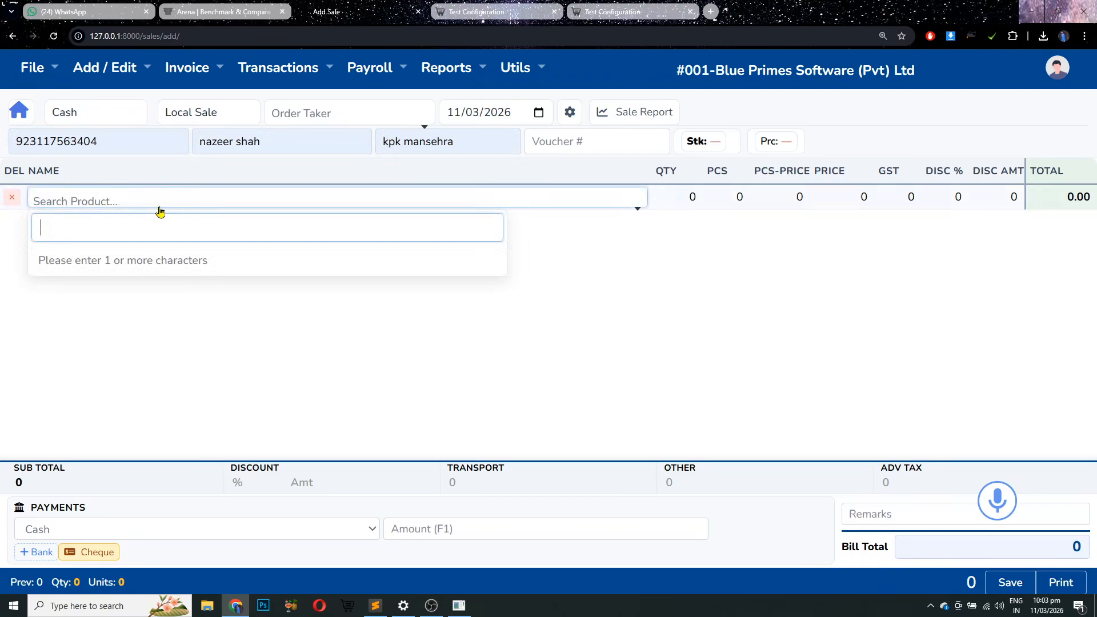
pyautogui.write('a')
pyautogui.press('Return')
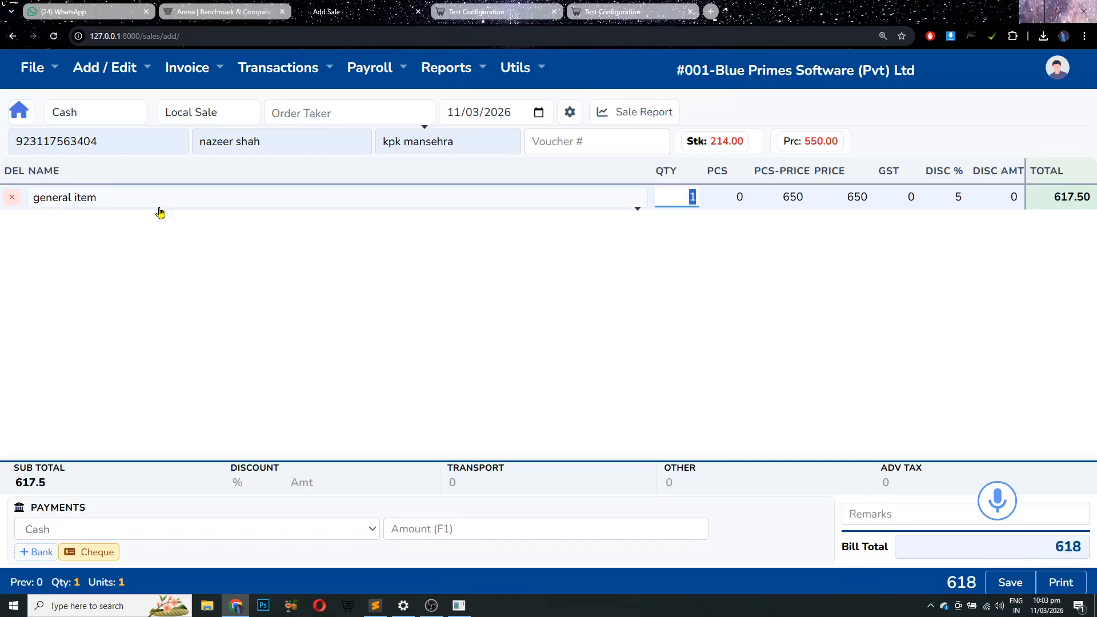
pyautogui.write('5')
pyautogui.press('Return')
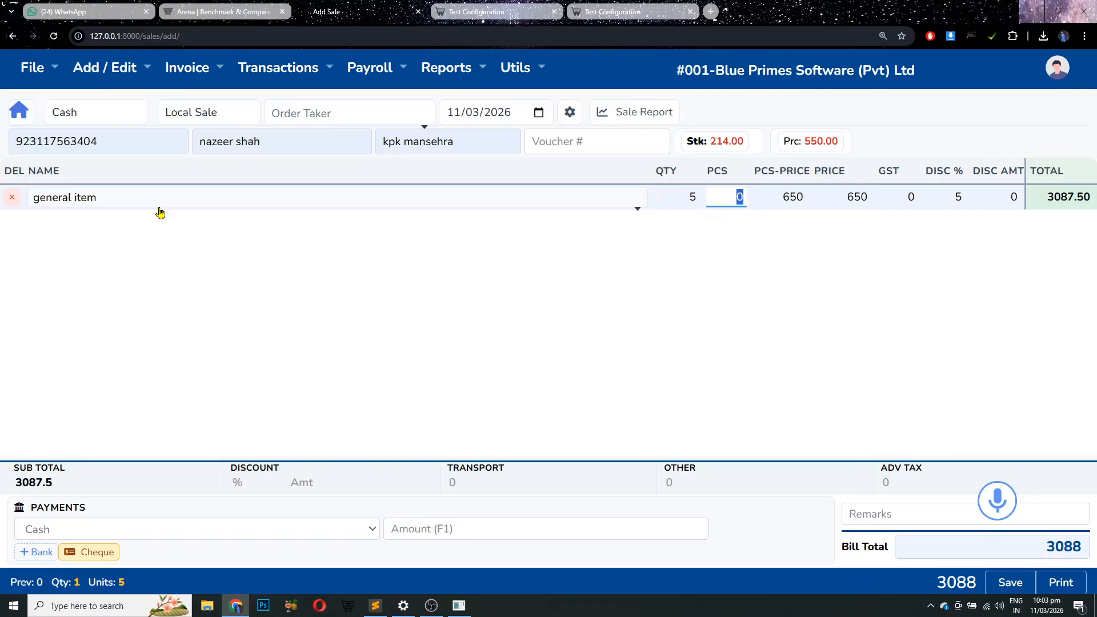
pyautogui.press('Return')
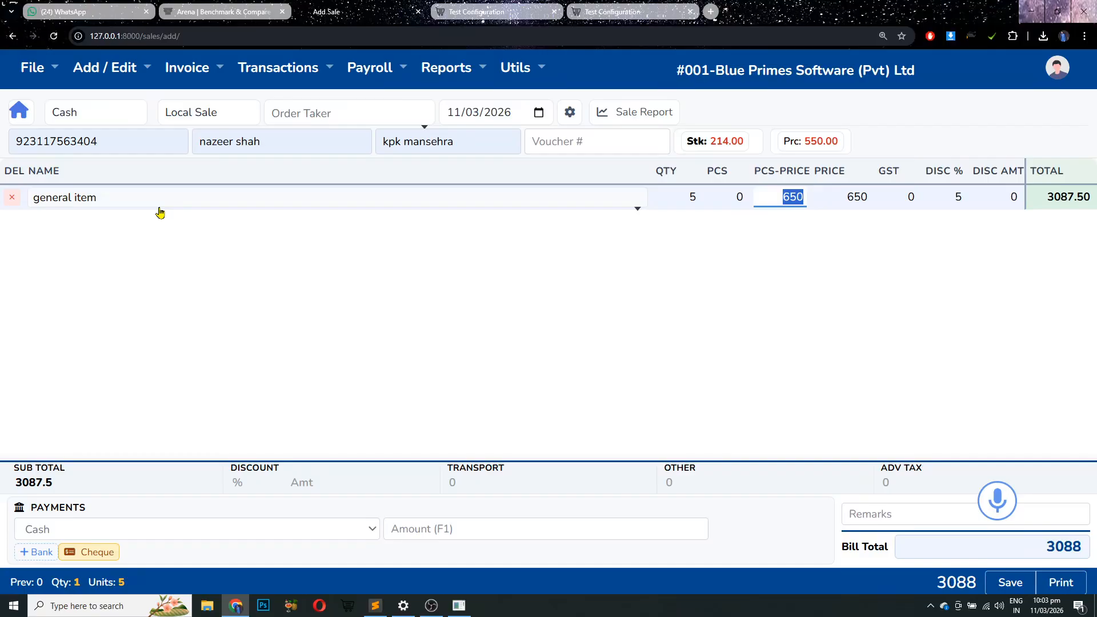
pyautogui.press('Return')
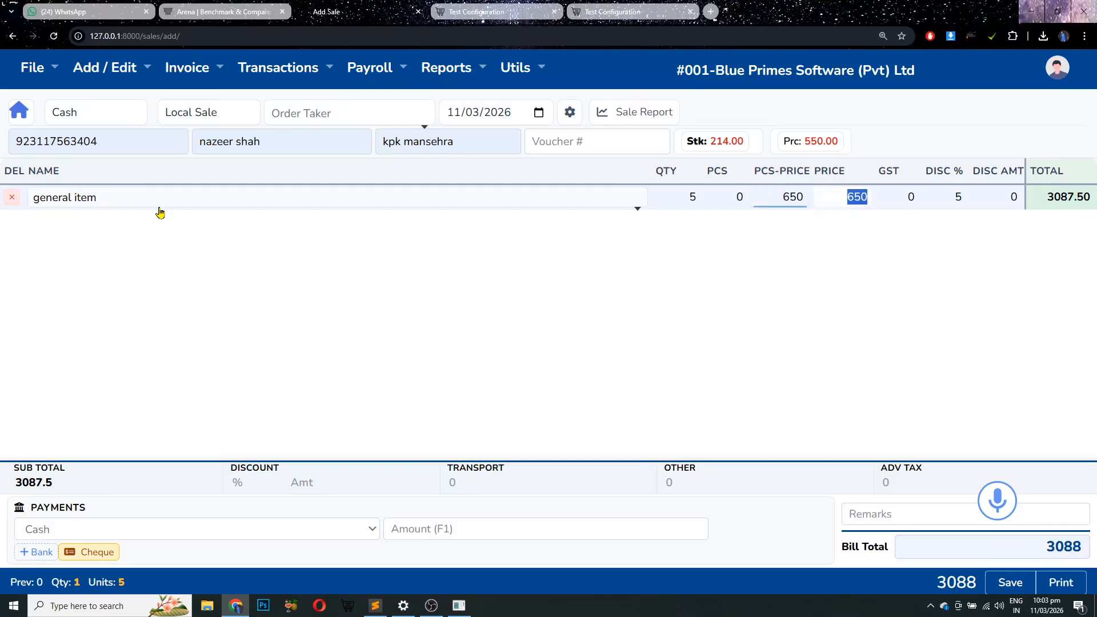
pyautogui.press('Return')
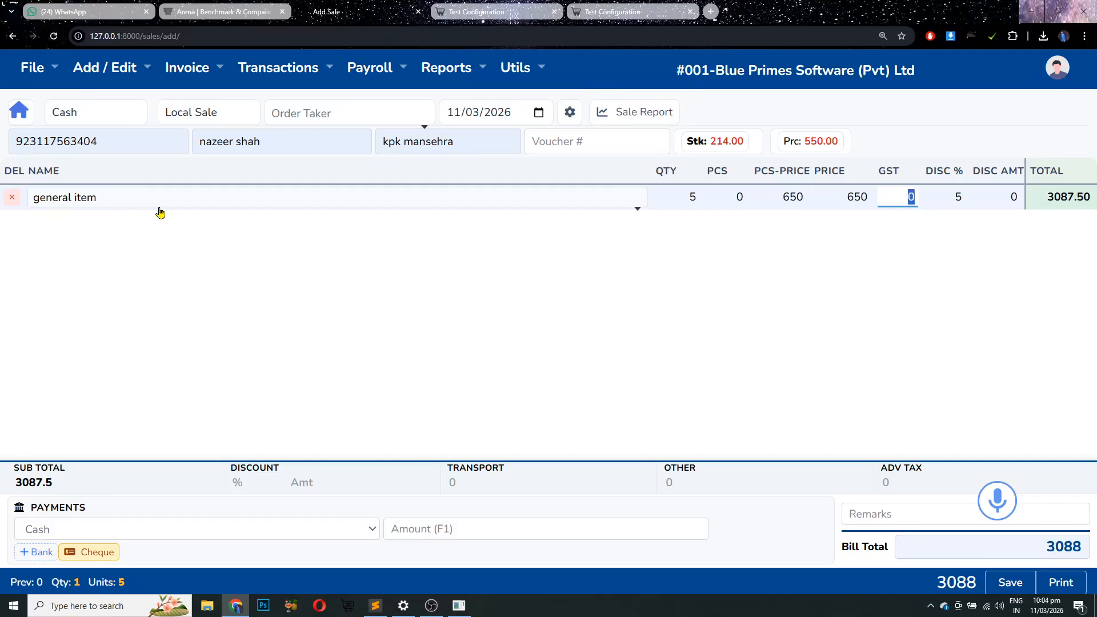
pyautogui.press('Return')
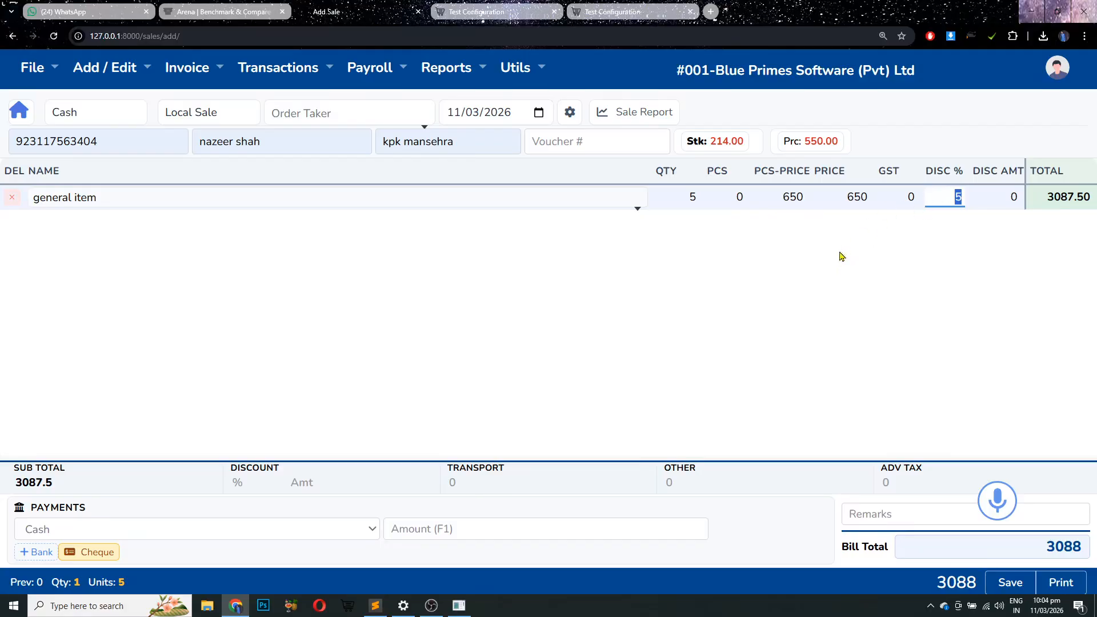
pyautogui.press('Return')
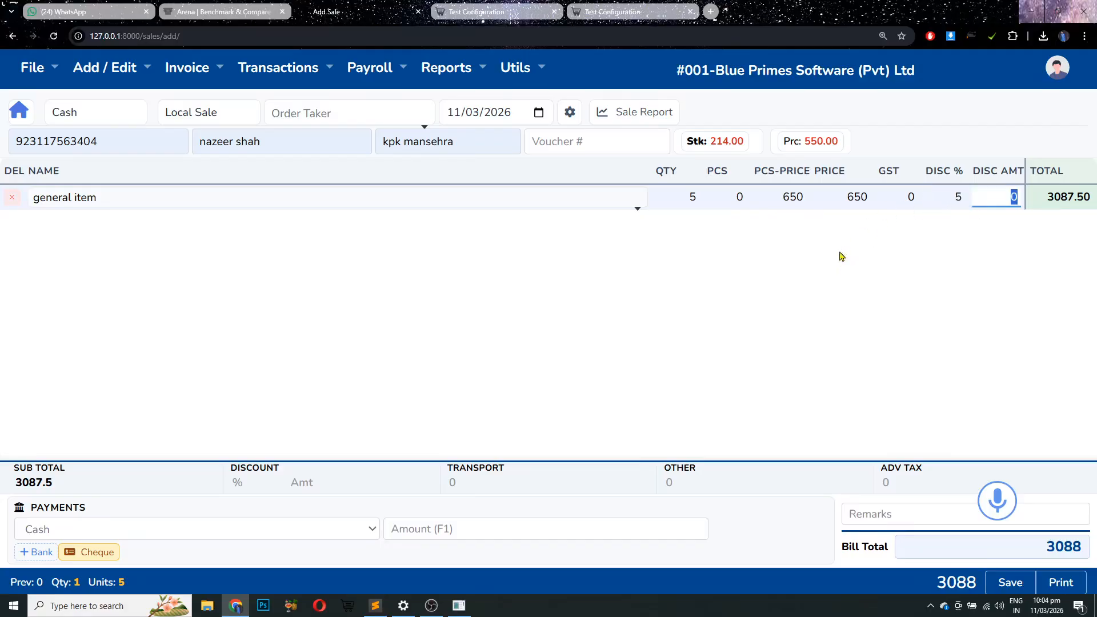
pyautogui.press('Return')
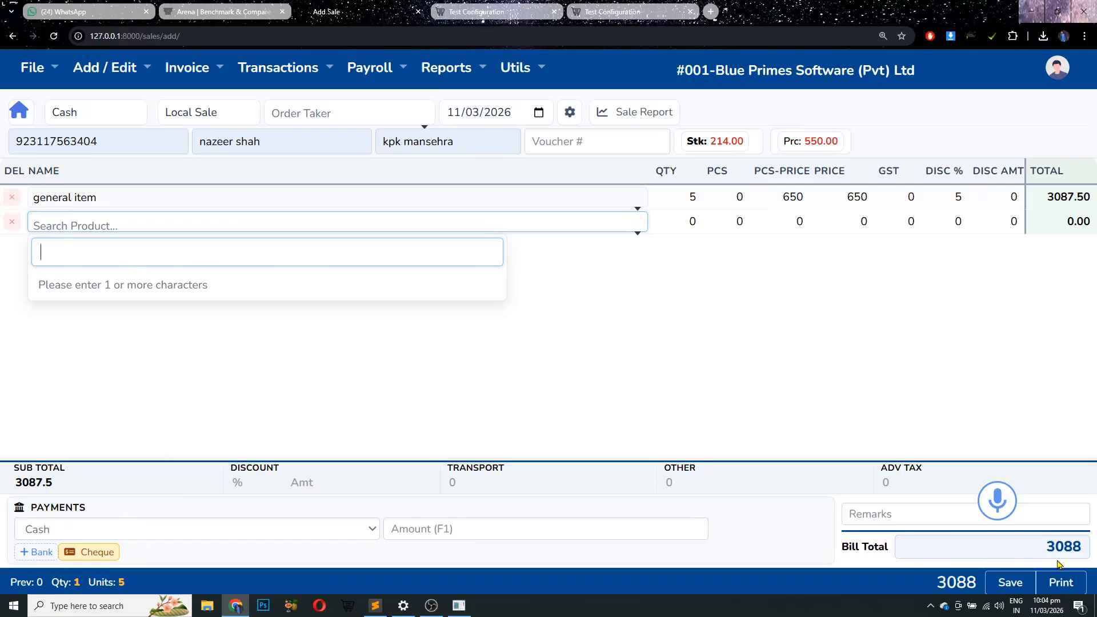
pyautogui.moveTo(1057, 551); pyautogui.dragTo(1082, 549)
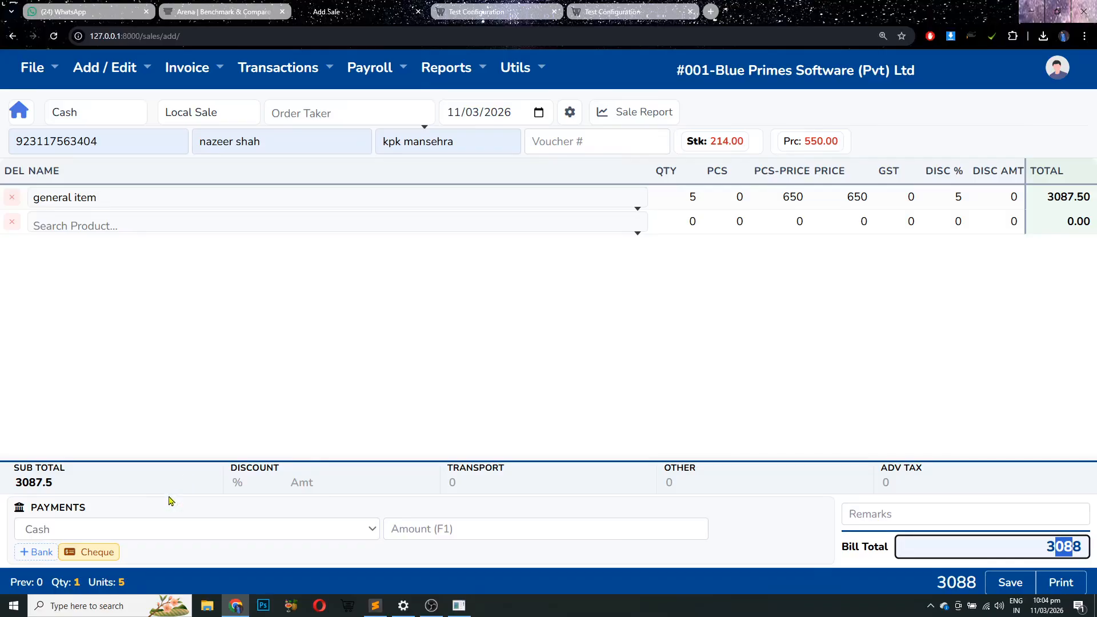
# - Add a second payment line to the bill and assign it to Meezan Account
pyautogui.click(33, 553)
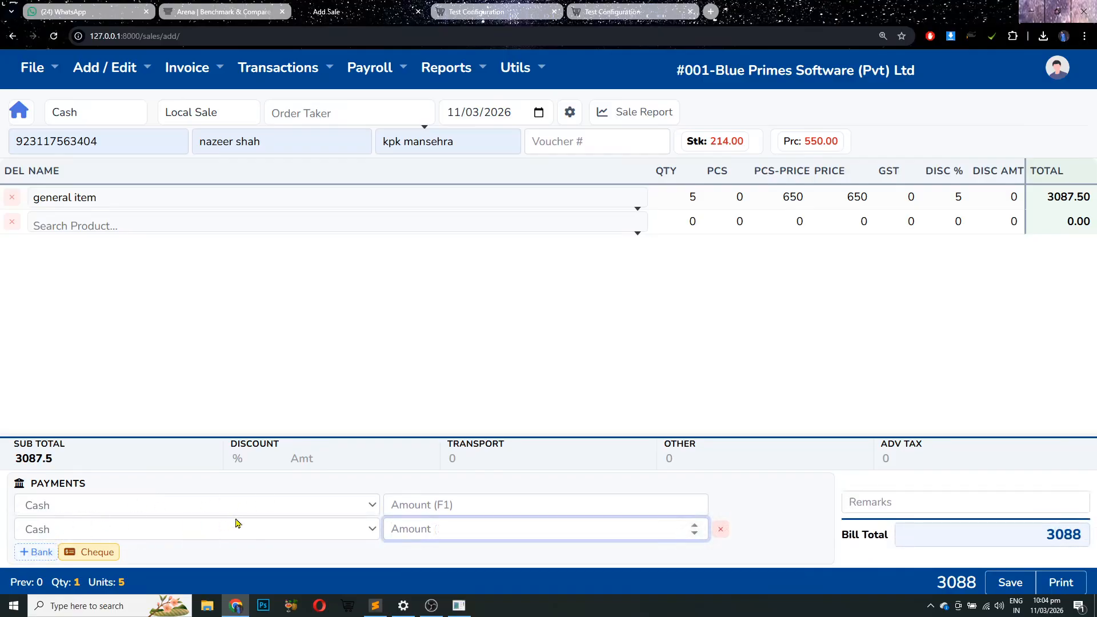
pyautogui.click(116, 539)
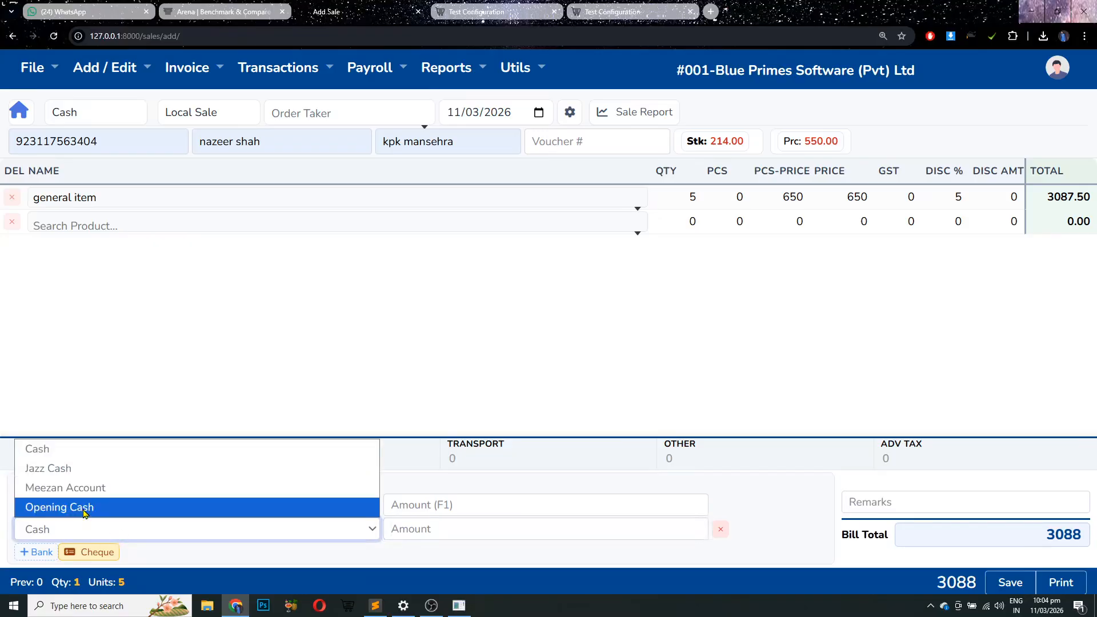
pyautogui.click(60, 486)
pyautogui.click(446, 536)
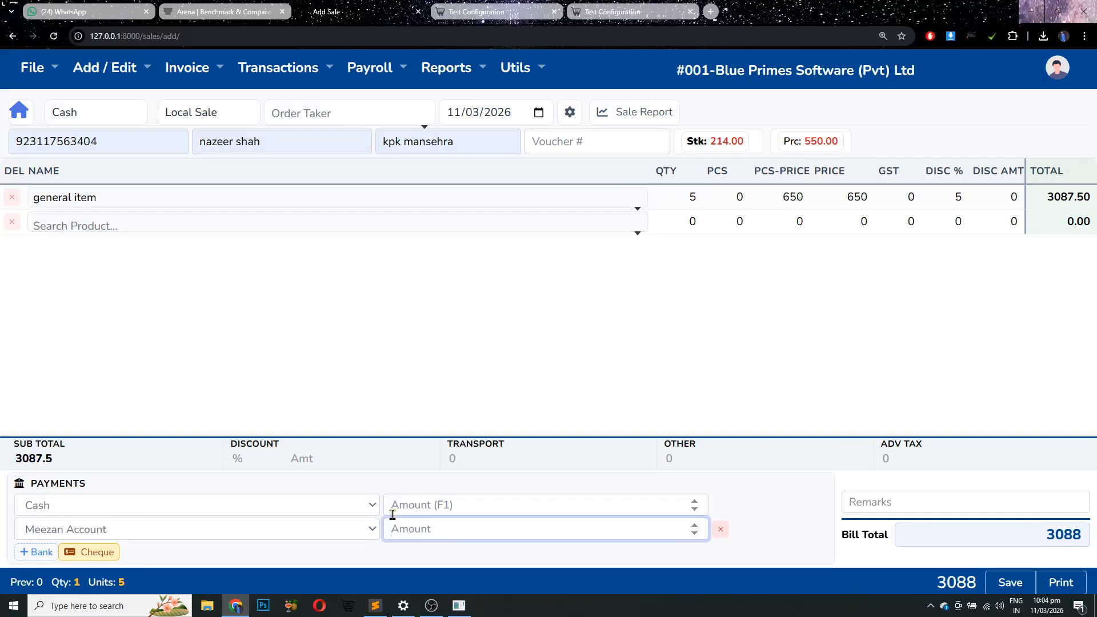
# - Split the payment into 2500 in Cash and 588 in Meezan Account
pyautogui.click(516, 506)
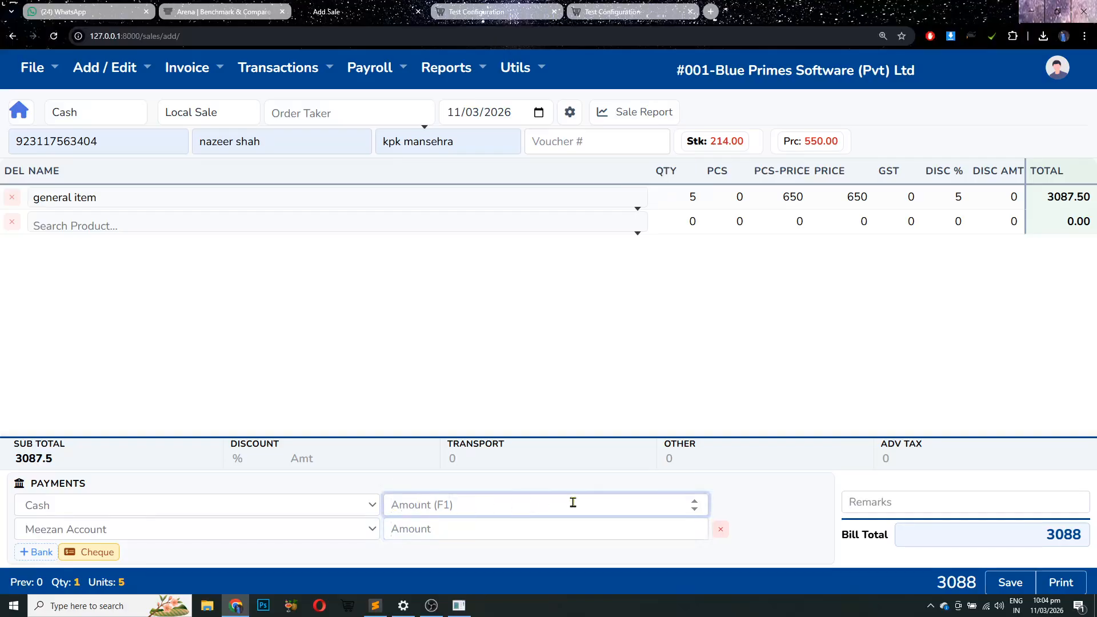
pyautogui.write('2500')
pyautogui.click(416, 528)
pyautogui.write('588')
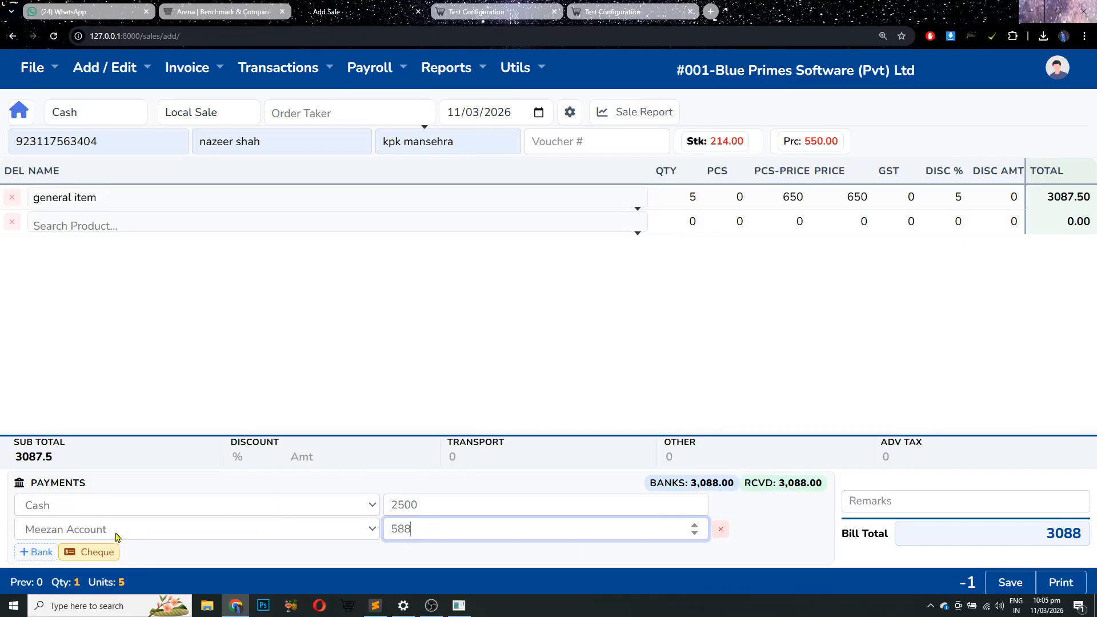
# - Clear the amounts from both the Cash and Meezan Account payment lines
pyautogui.click(384, 509)
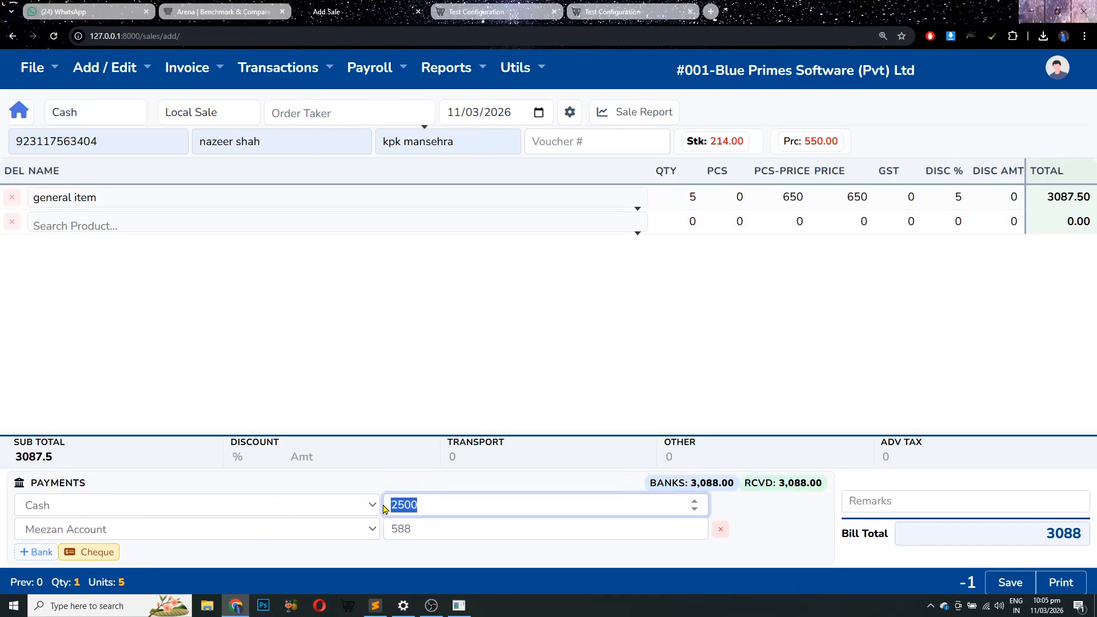
pyautogui.press('BackSpace')
pyautogui.click(434, 531)
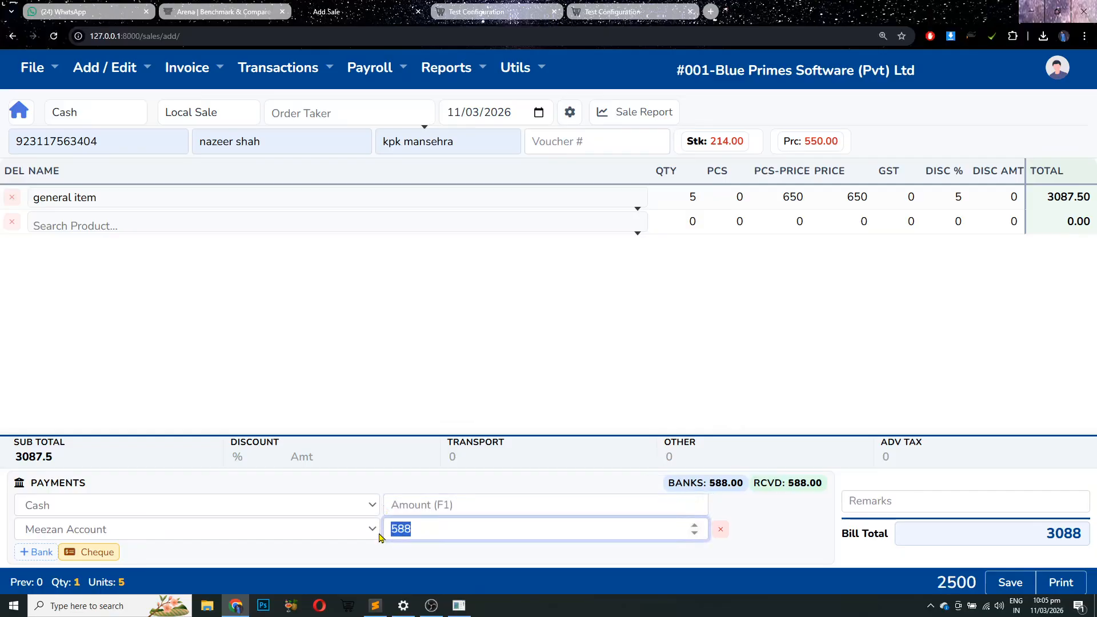
pyautogui.press('BackSpace')
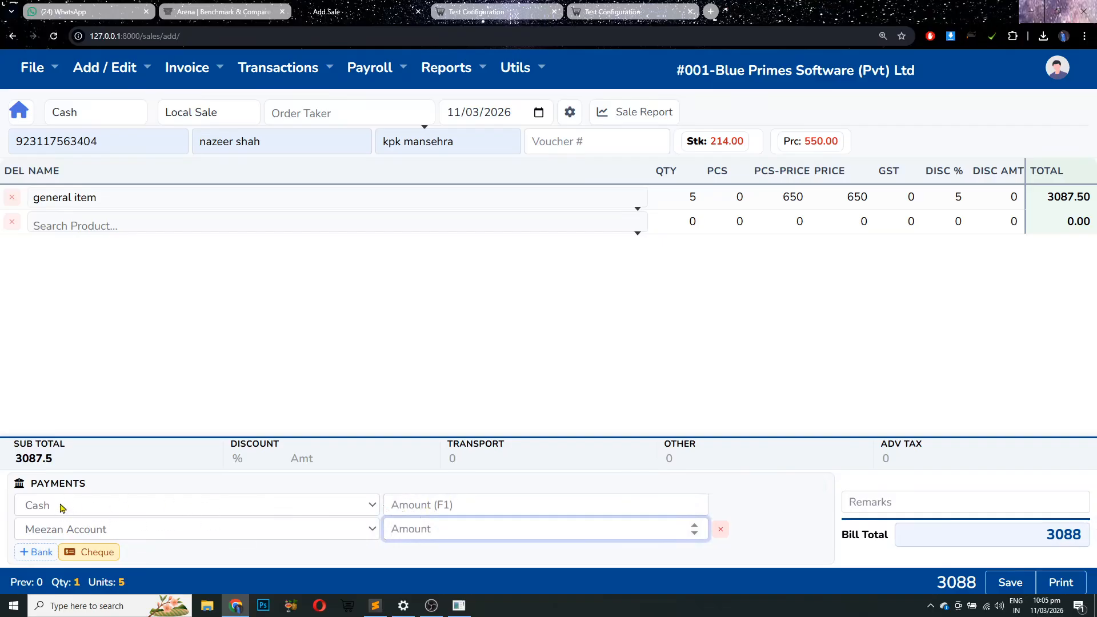
# - Enter 3088 as the Cash payment amount
pyautogui.click(414, 504)
pyautogui.write('3088')
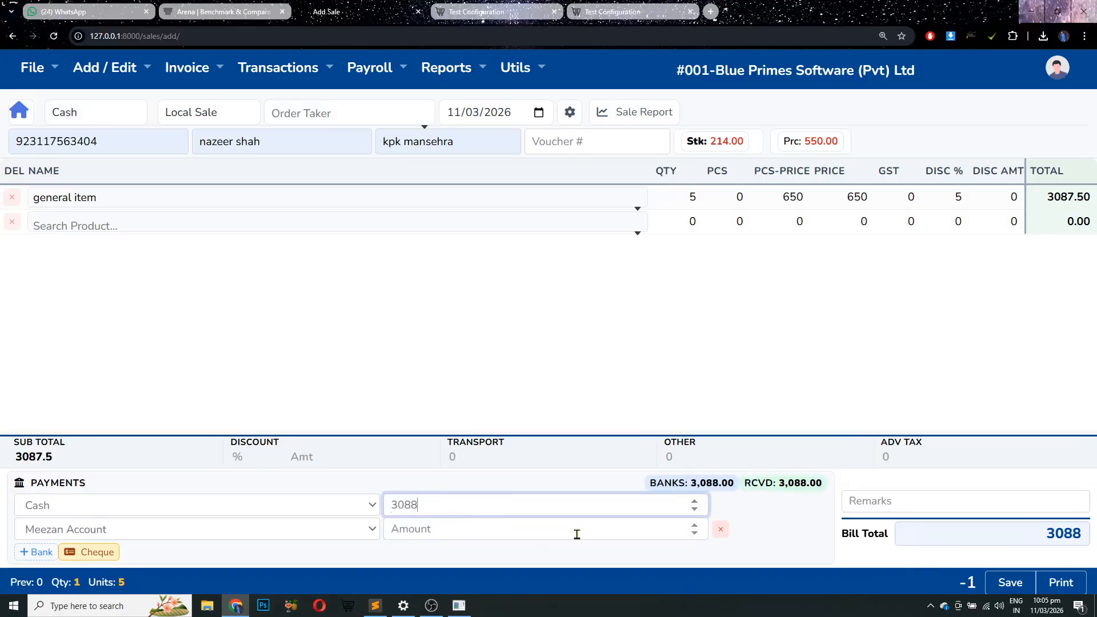
pyautogui.press('BackSpace')
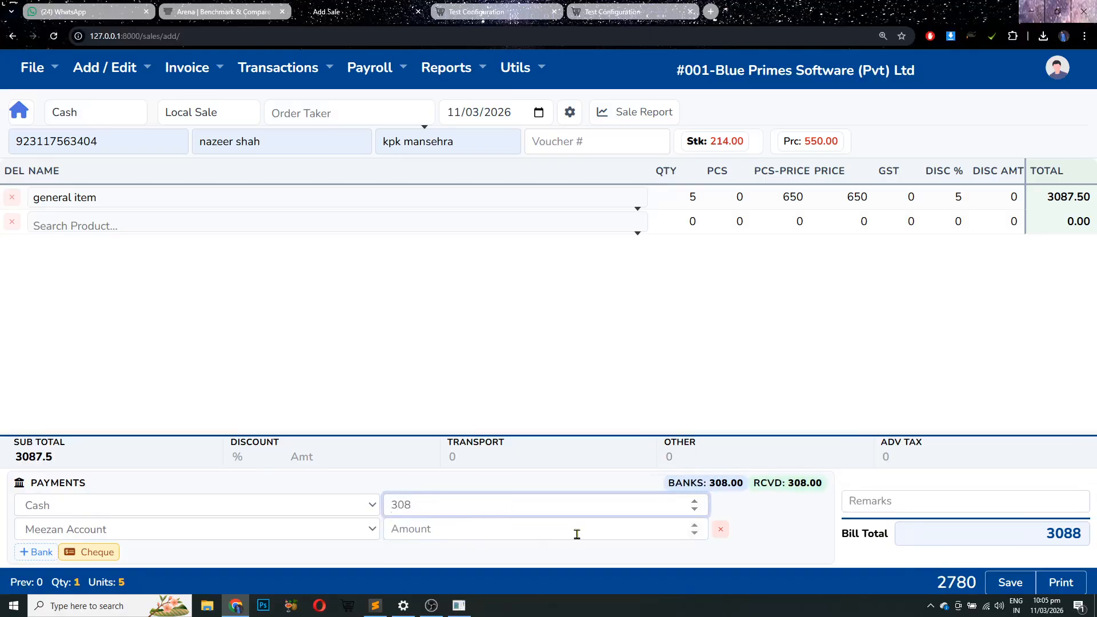
pyautogui.write('9')
pyautogui.press('BackSpace')
pyautogui.write('8')
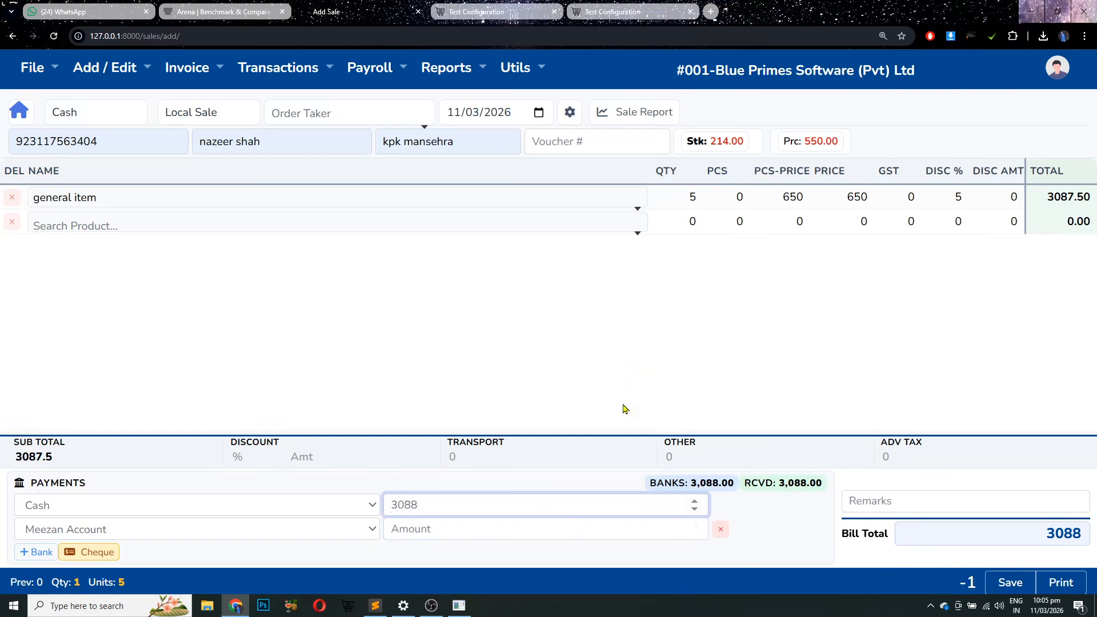
pyautogui.click(896, 499)
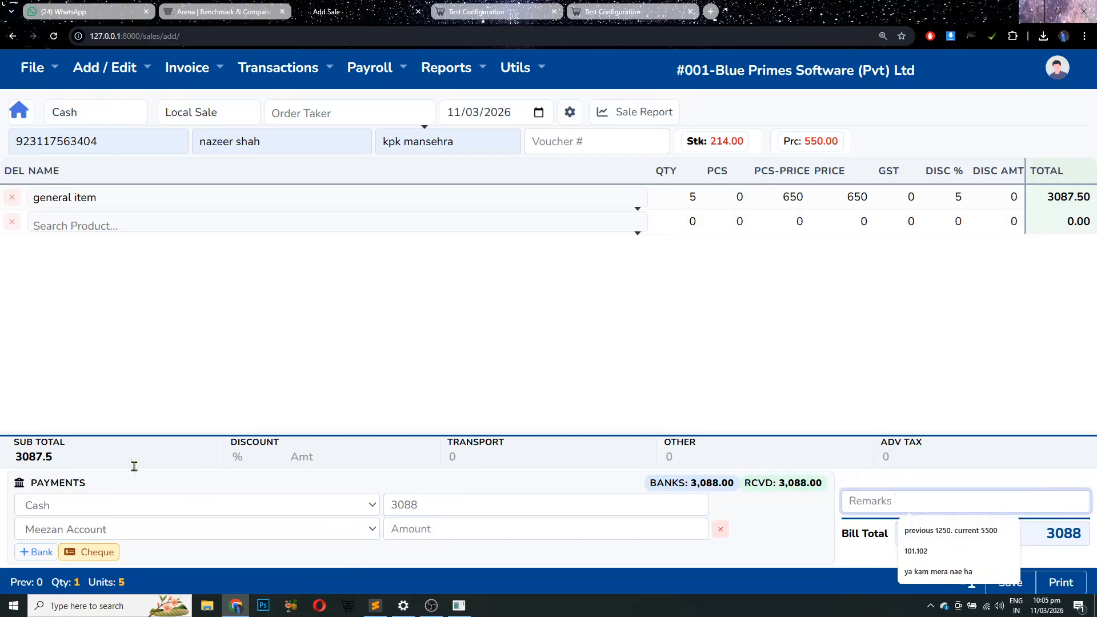
pyautogui.click(305, 457)
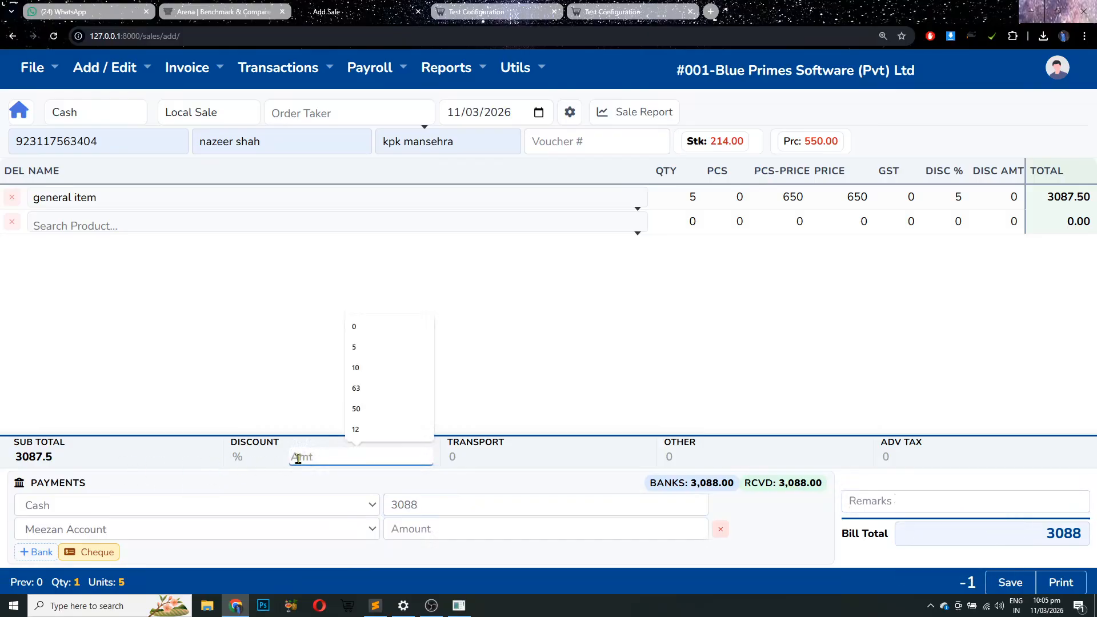
pyautogui.click(256, 460)
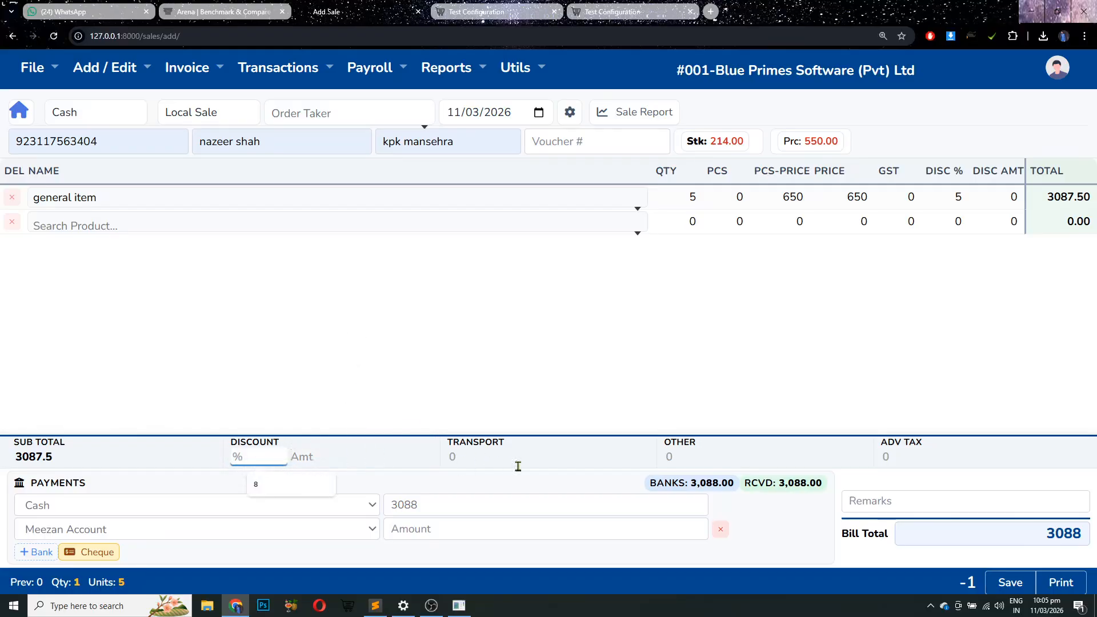
pyautogui.click(639, 458)
pyautogui.click(696, 458)
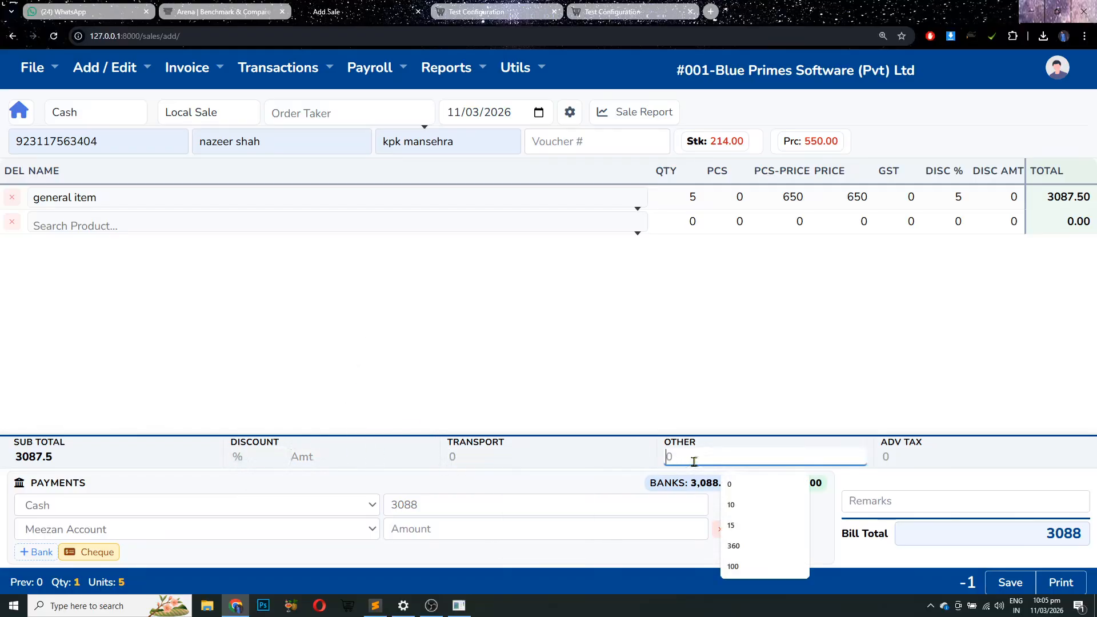
pyautogui.click(908, 456)
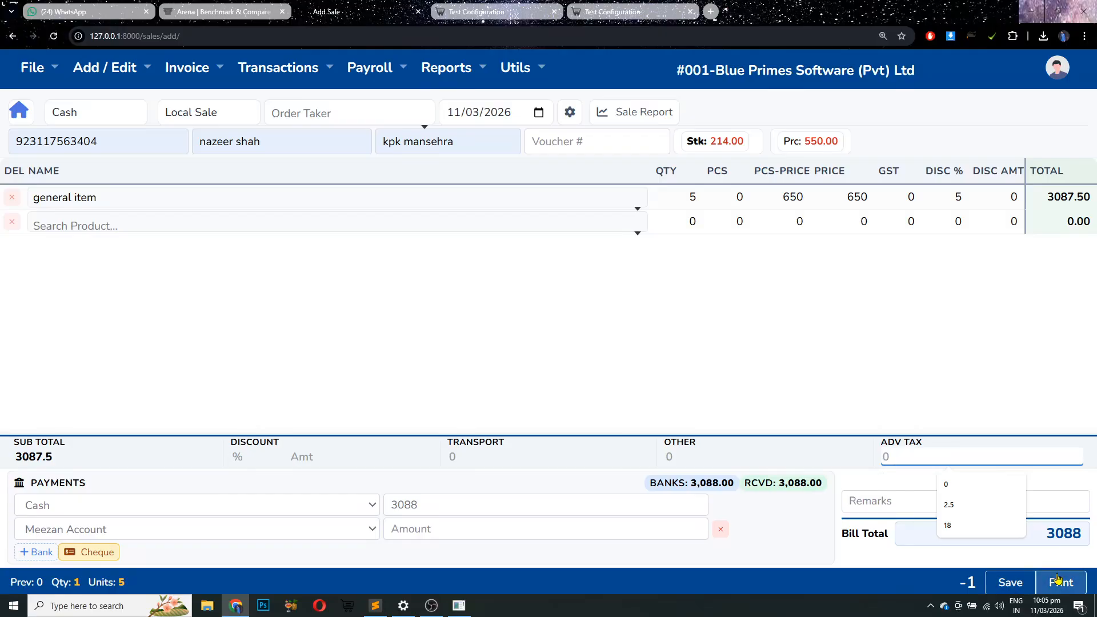
pyautogui.click(855, 345)
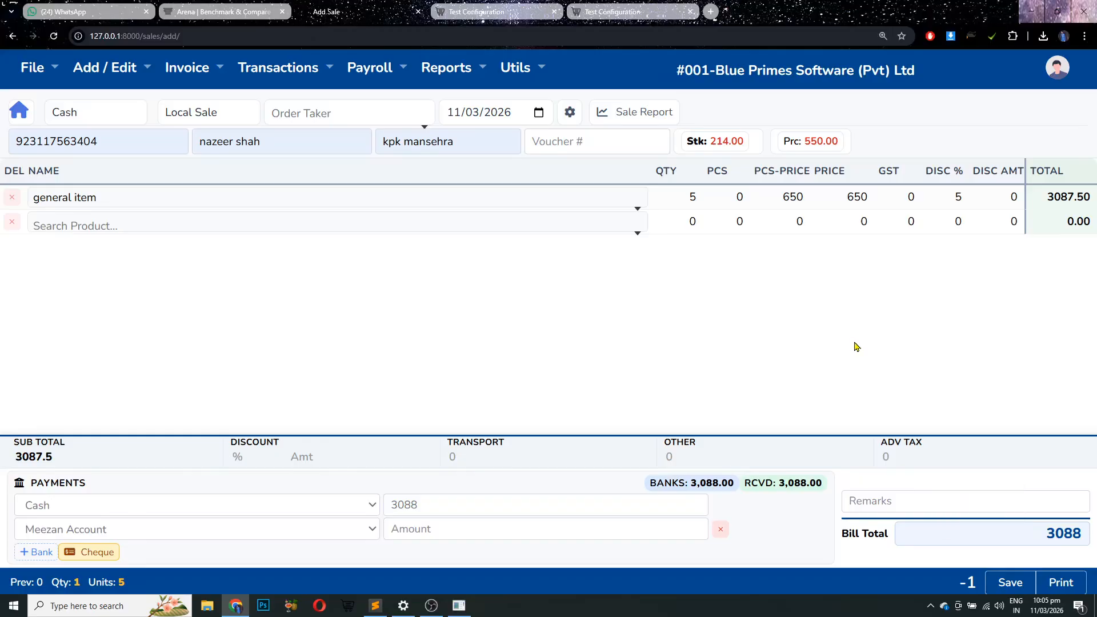